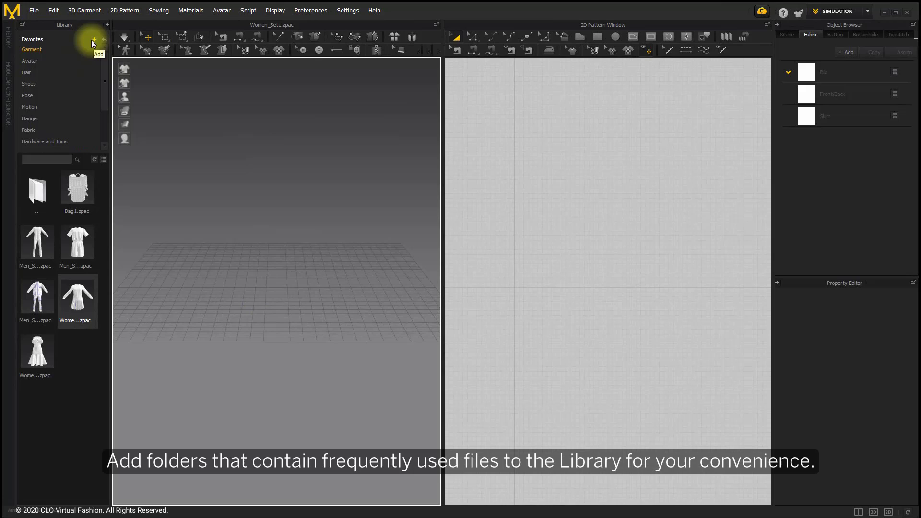
Load the female avatar and dress her in Women_Set1.zpac, keeping the avatar pose and size.
double_click(53, 59)
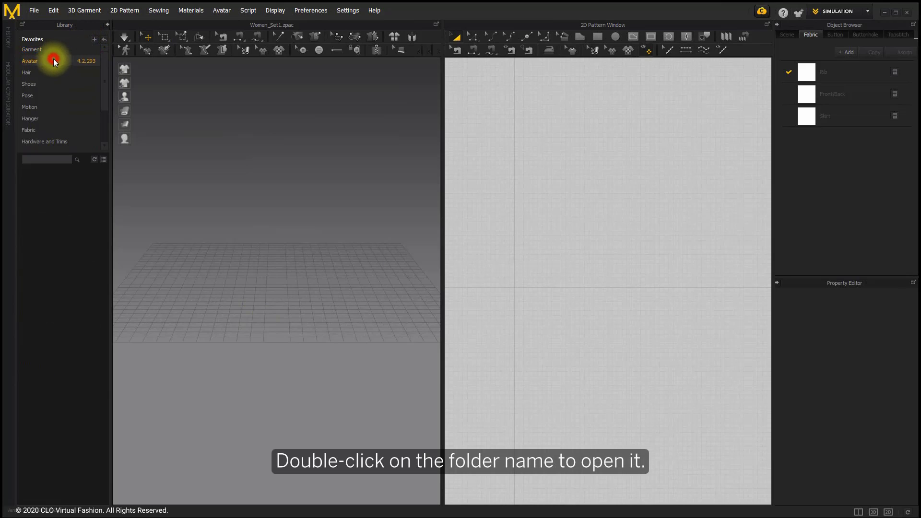
double_click(37, 241)
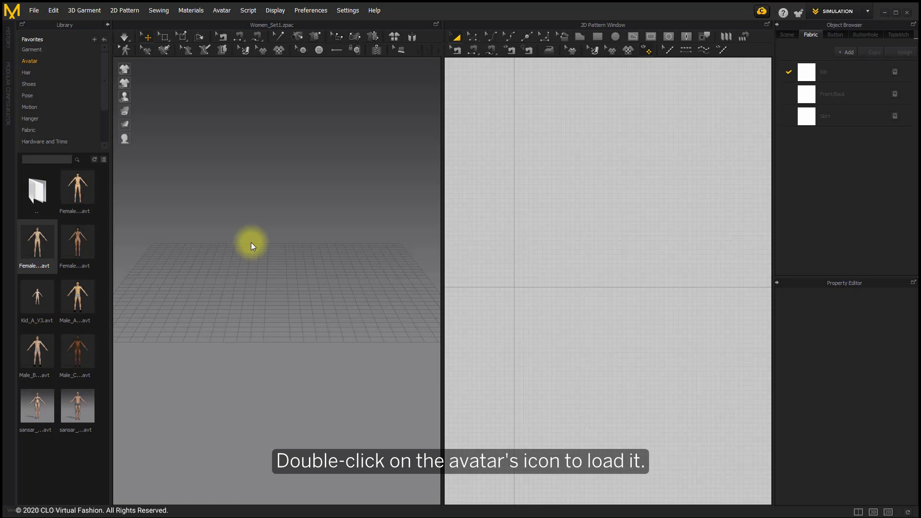
double_click(58, 50)
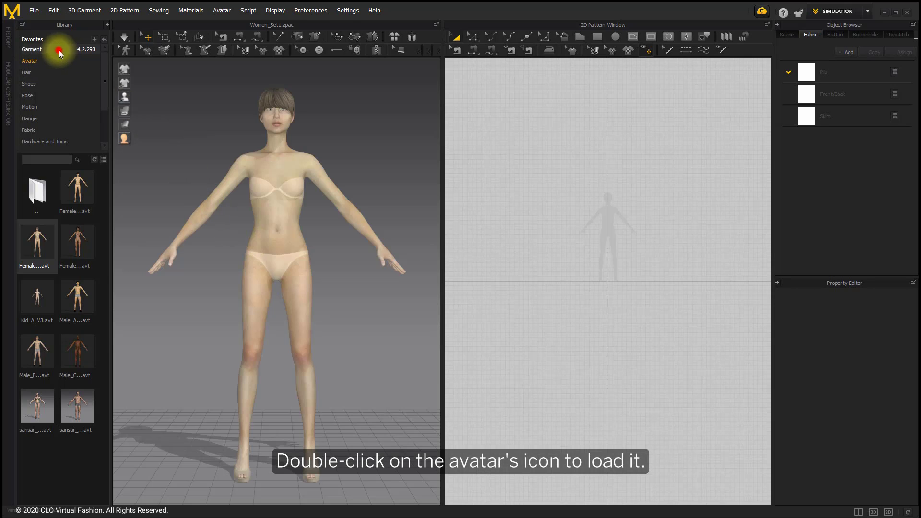
double_click(77, 295)
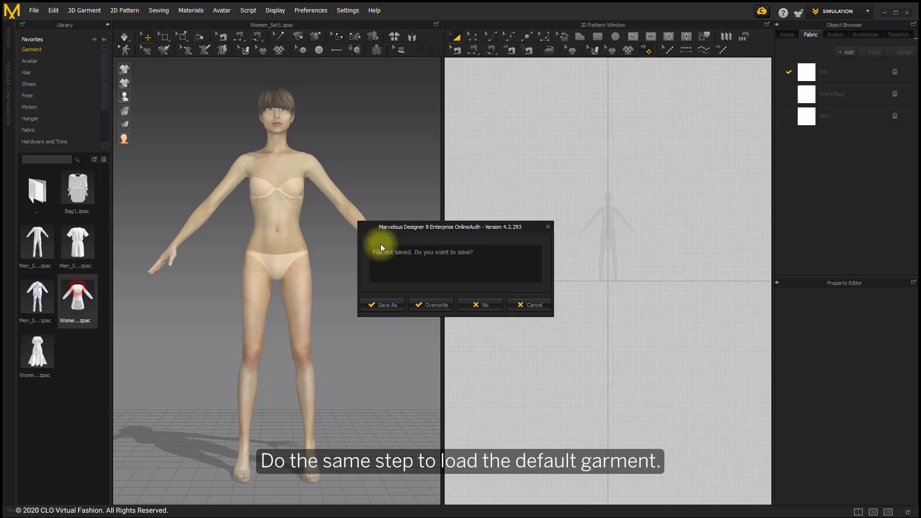
left_click(465, 303)
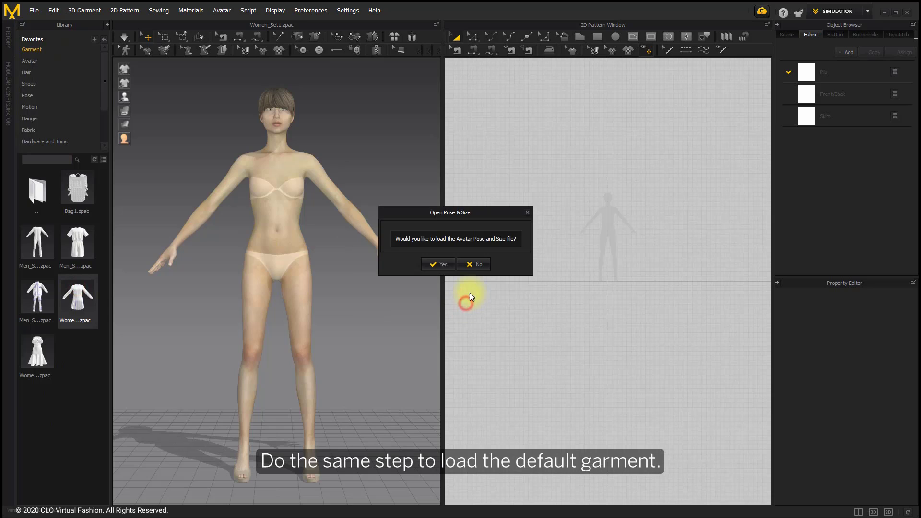
left_click(433, 261)
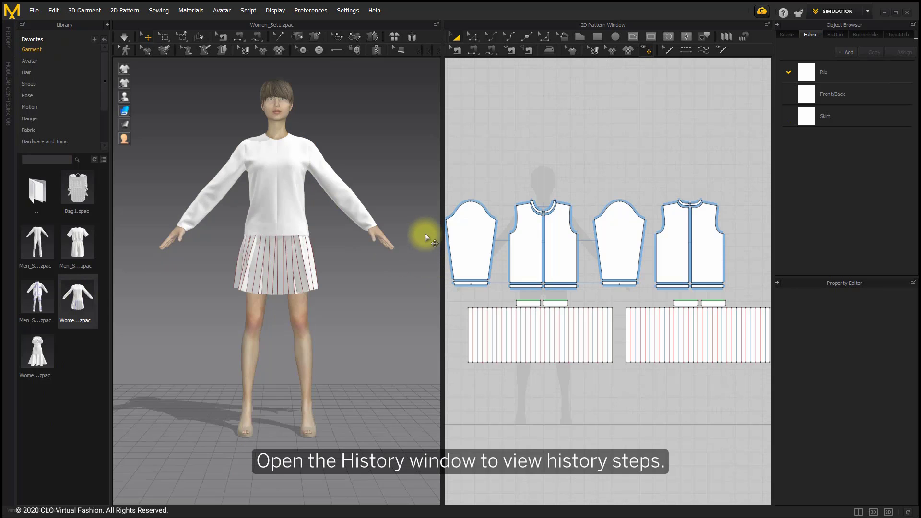
Reopen 3D State_2 from History as 1_patternmaking, then close the History panel.
left_click(8, 36)
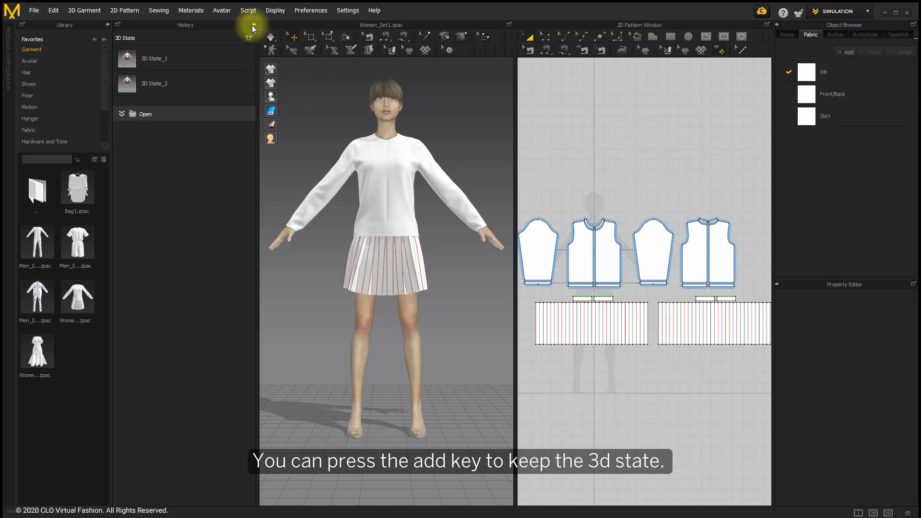
double_click(160, 84)
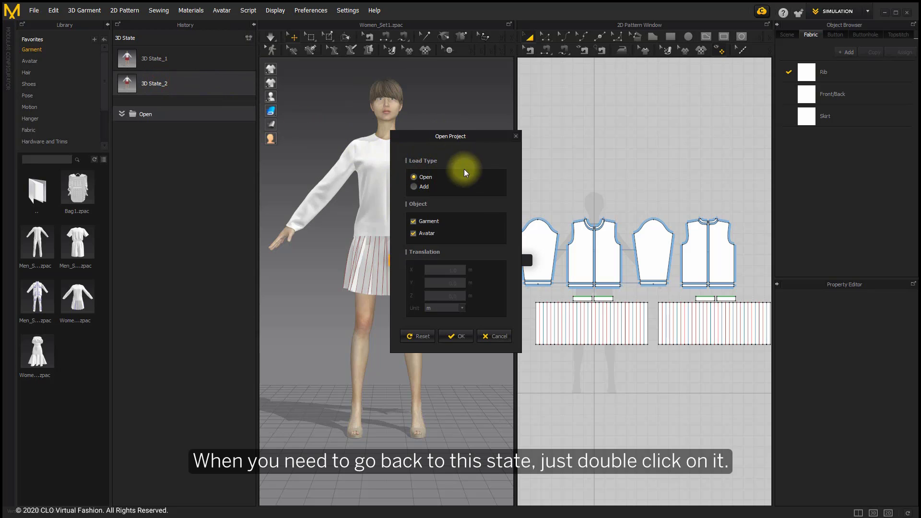
left_click(487, 336)
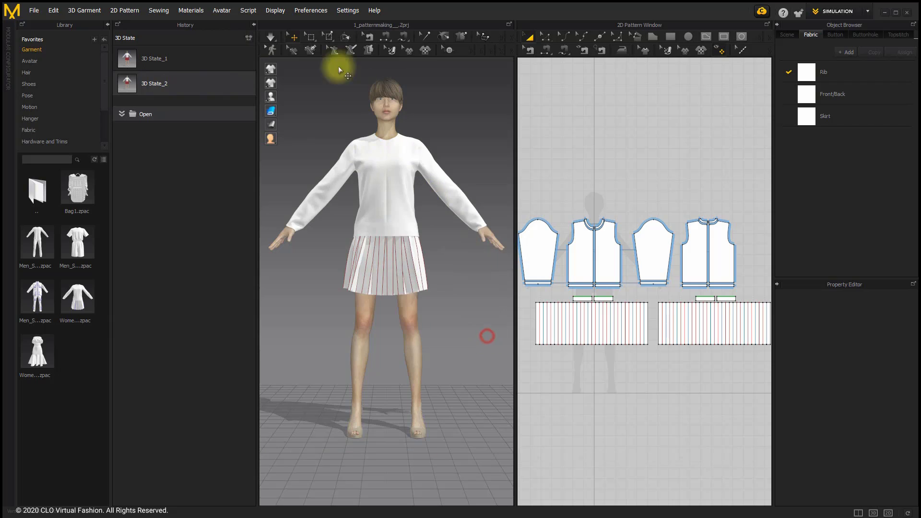
left_click(254, 25)
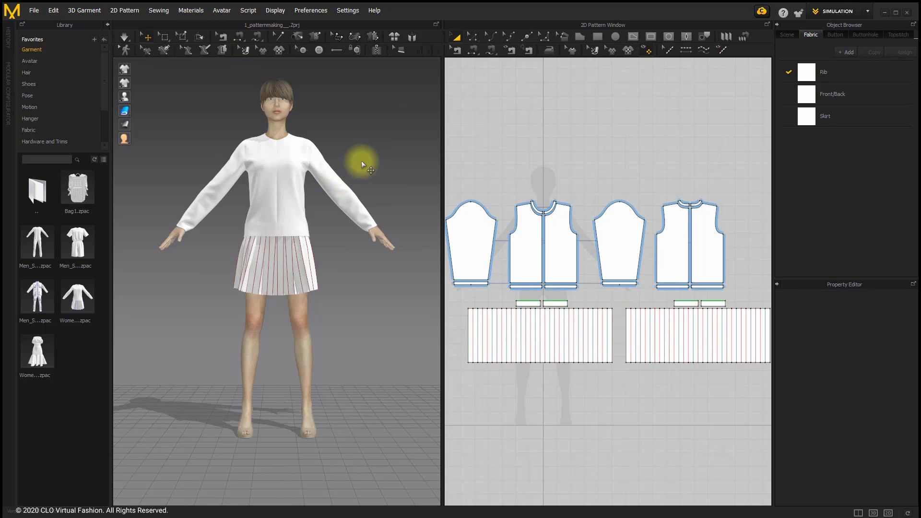
Browse the Modular Configurator to Woman > Shirts > Basic to list its modules.
left_click(8, 72)
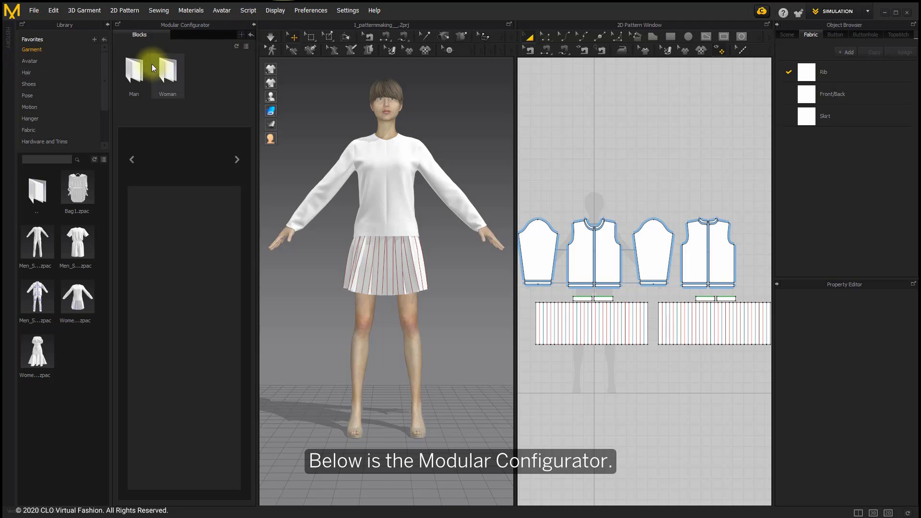
double_click(168, 77)
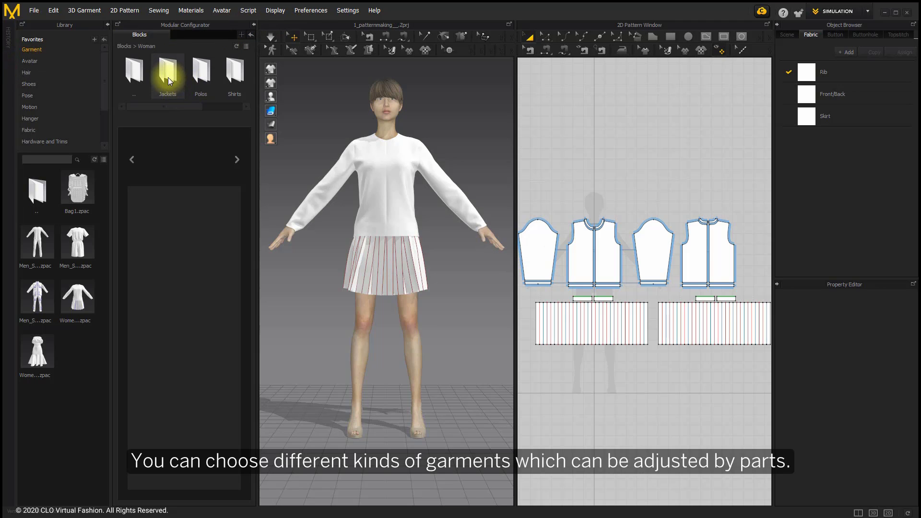
double_click(235, 78)
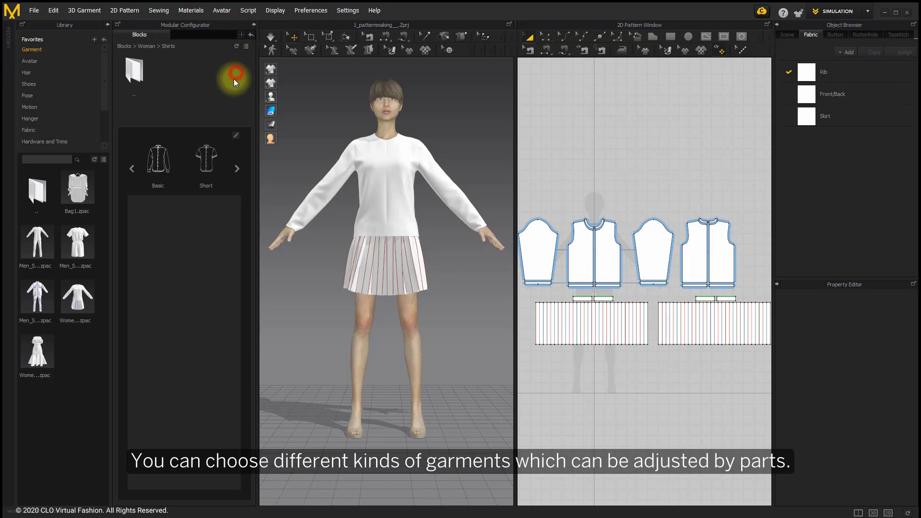
left_click(171, 149)
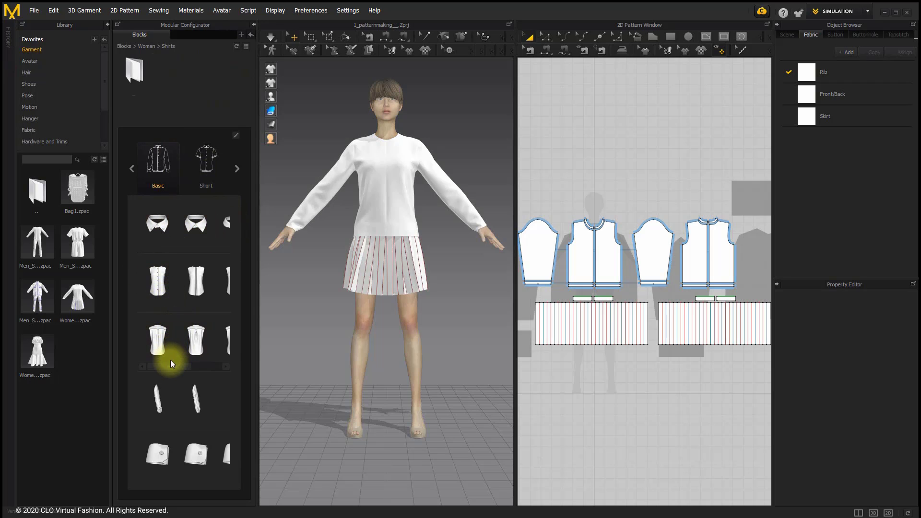
Close the Modular Configurator and toggle the garment off and back on in 3D.
left_click(255, 25)
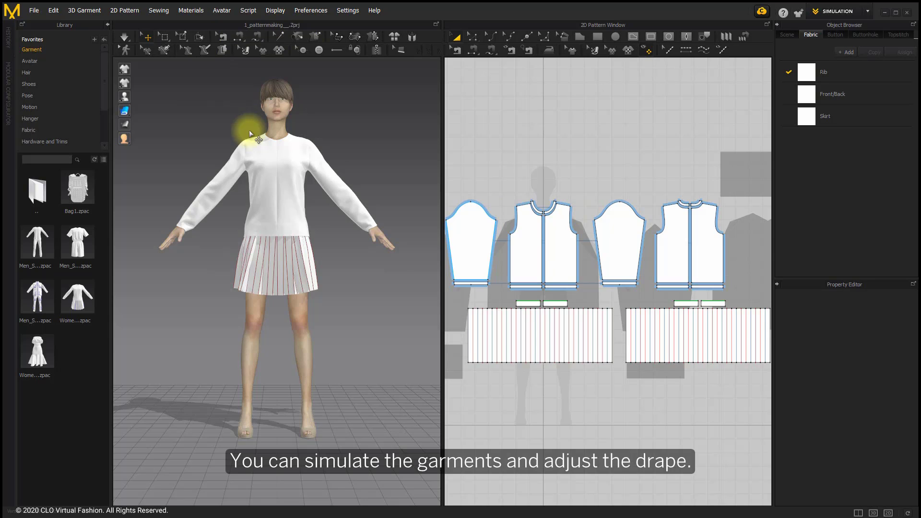
left_click(136, 69)
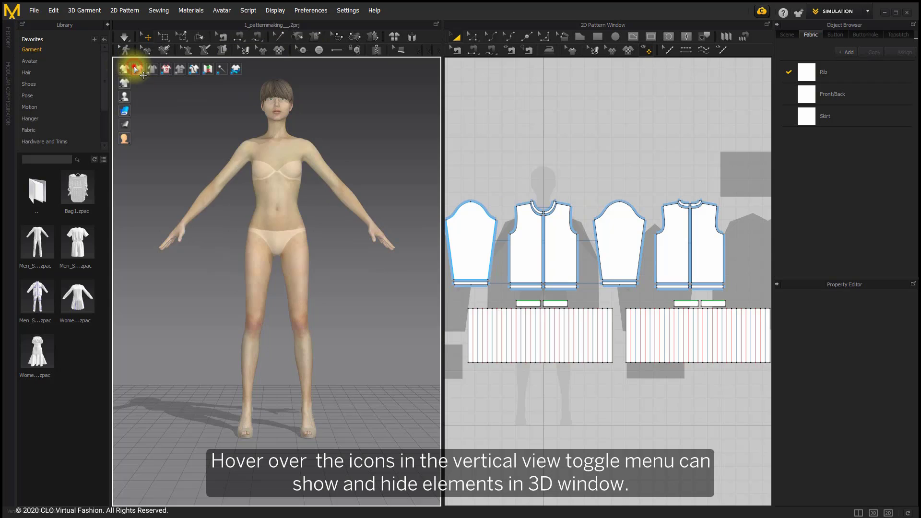
left_click(137, 70)
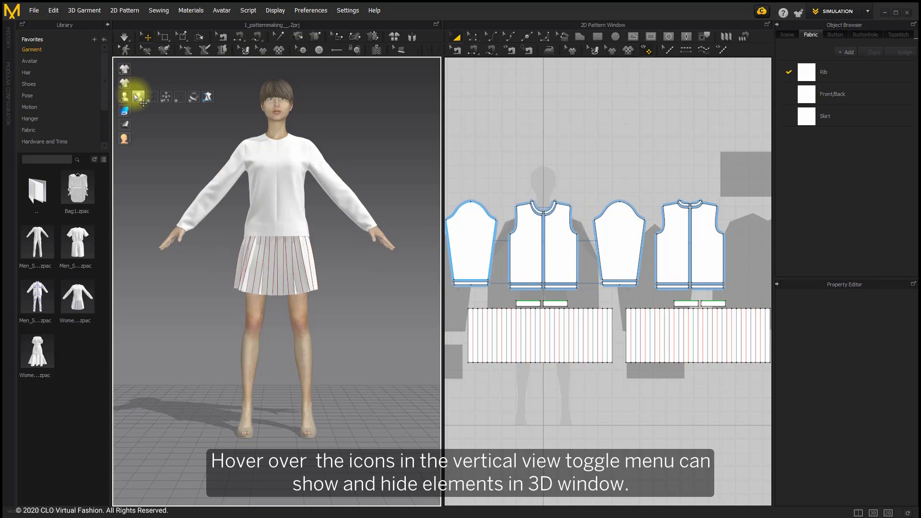
Hide and reshow the avatar, then switch its surface to grey mesh and back to textured skin.
left_click(139, 98)
left_click(140, 98)
mouse_move(137, 115)
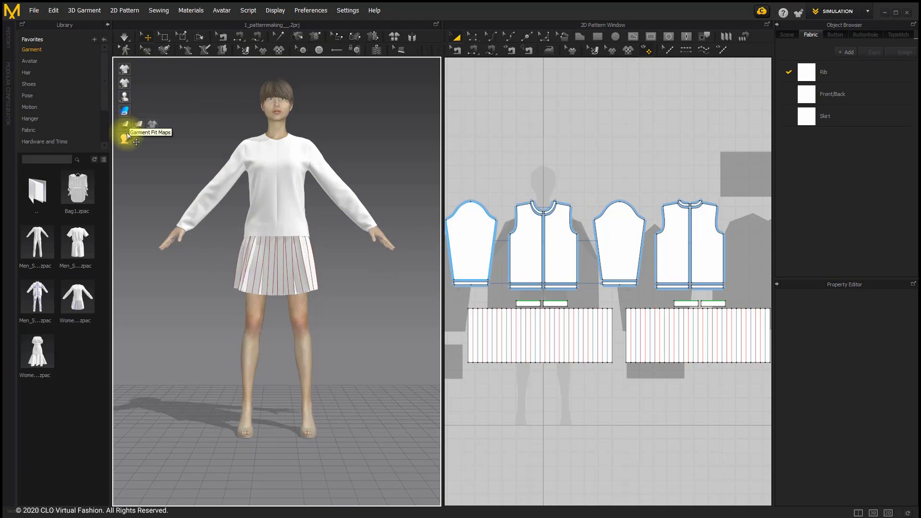
left_click(151, 139)
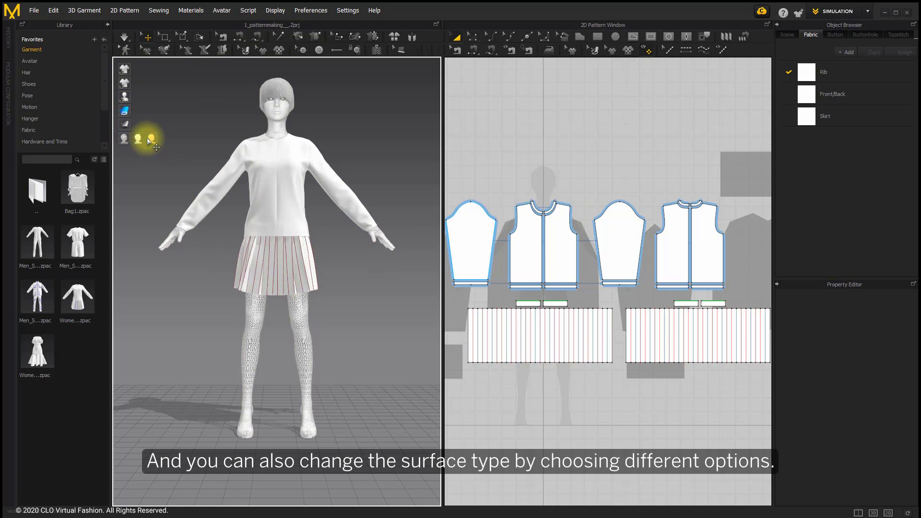
left_click(138, 139)
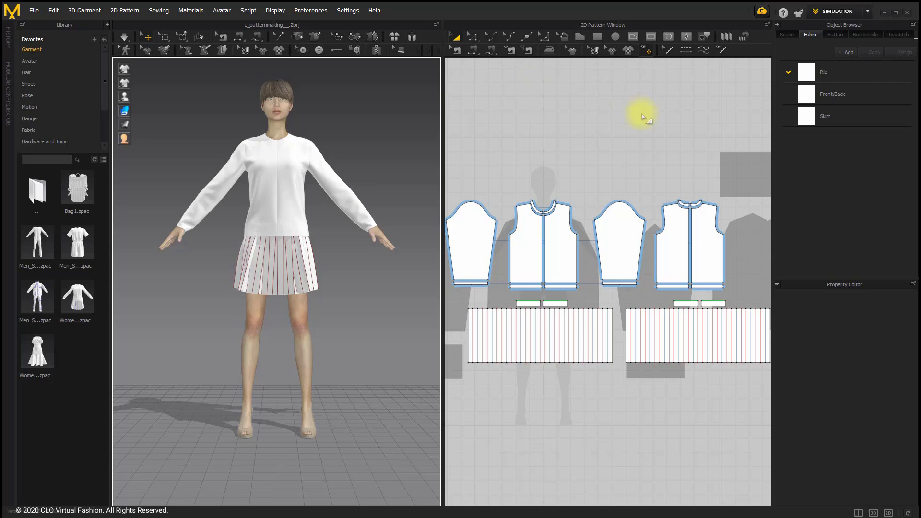
Select the front bodice and open the Front/Back fabric's Fabric_Matte properties in the Object Browser.
left_click(566, 237)
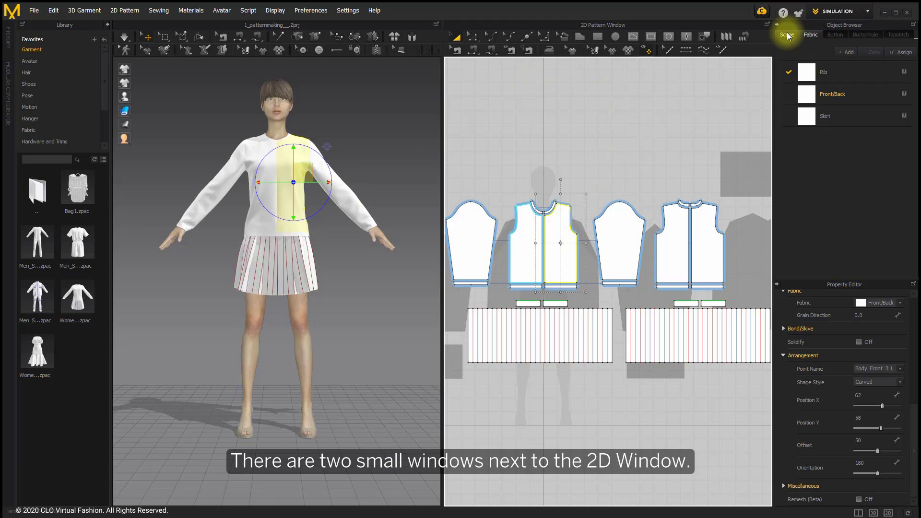
left_click(833, 37)
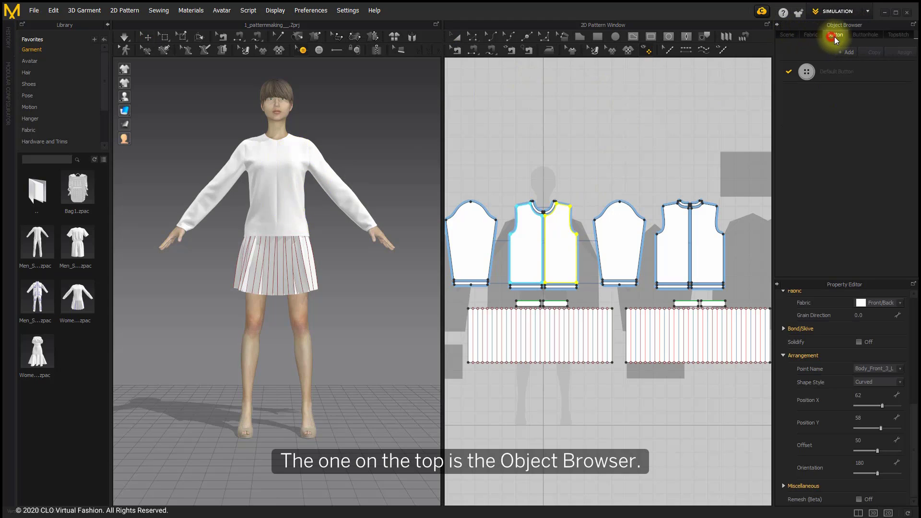
left_click(854, 36)
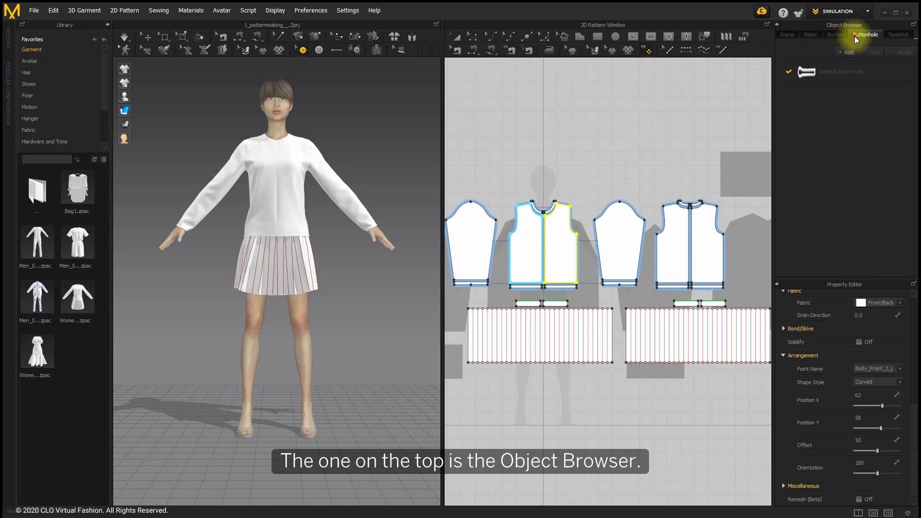
left_click(816, 34)
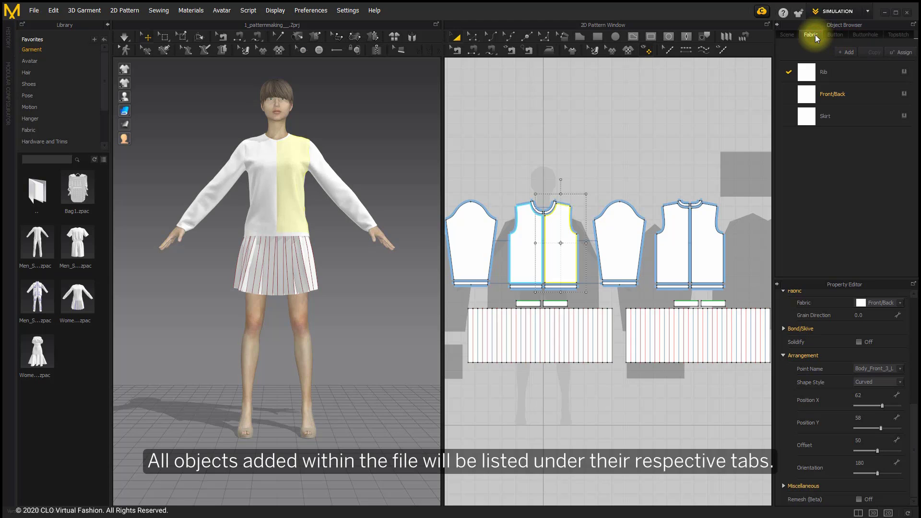
left_click(816, 94)
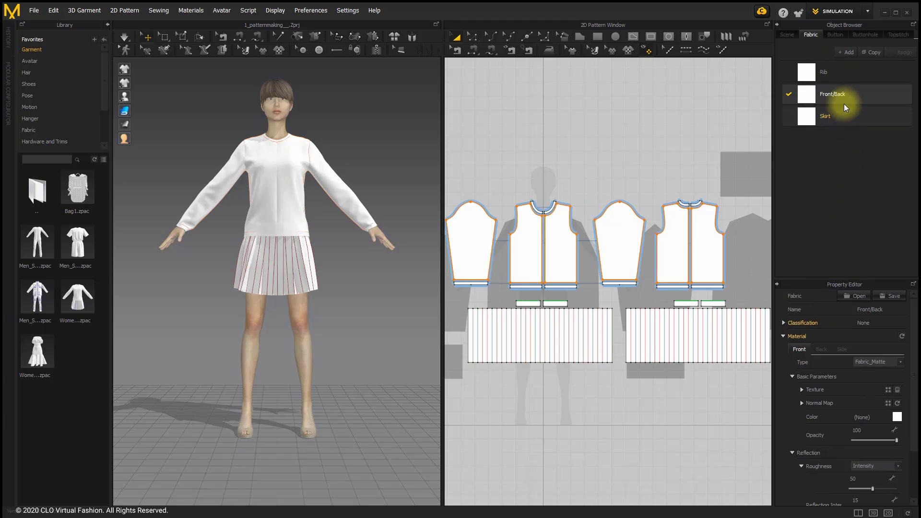
Switch the workspace to Animation mode, dismiss the quality notice, then move to Modular mode.
left_click(841, 13)
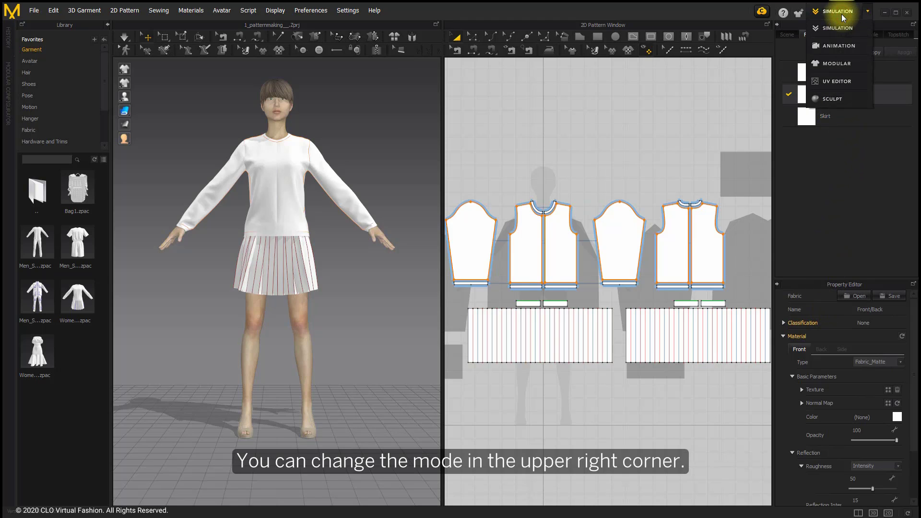
left_click(836, 46)
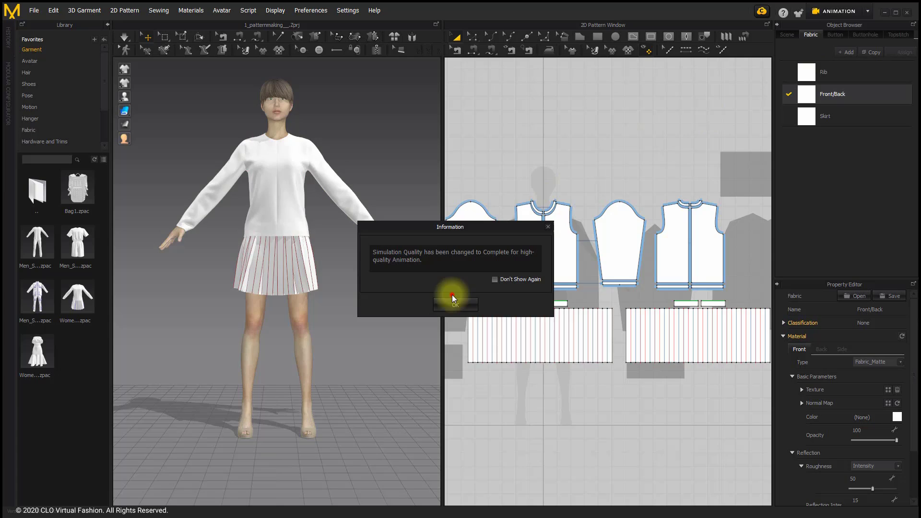
left_click(456, 304)
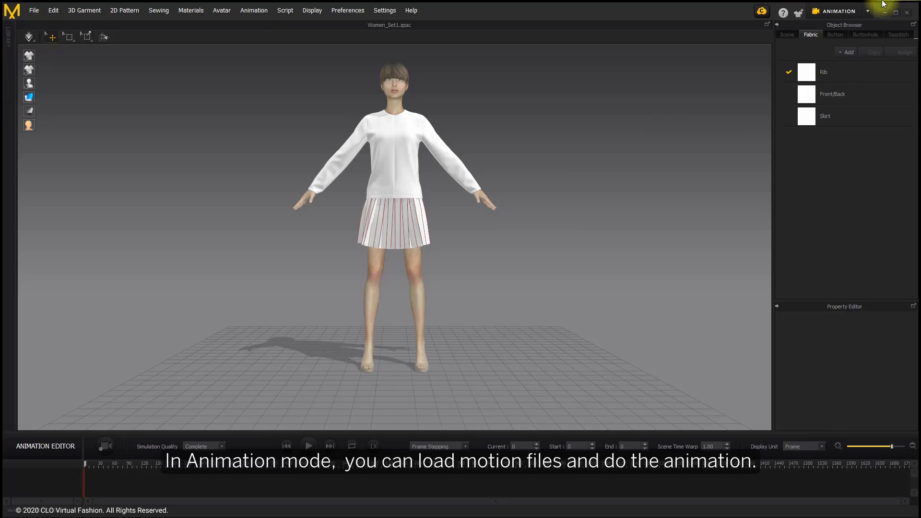
left_click(840, 11)
left_click(841, 61)
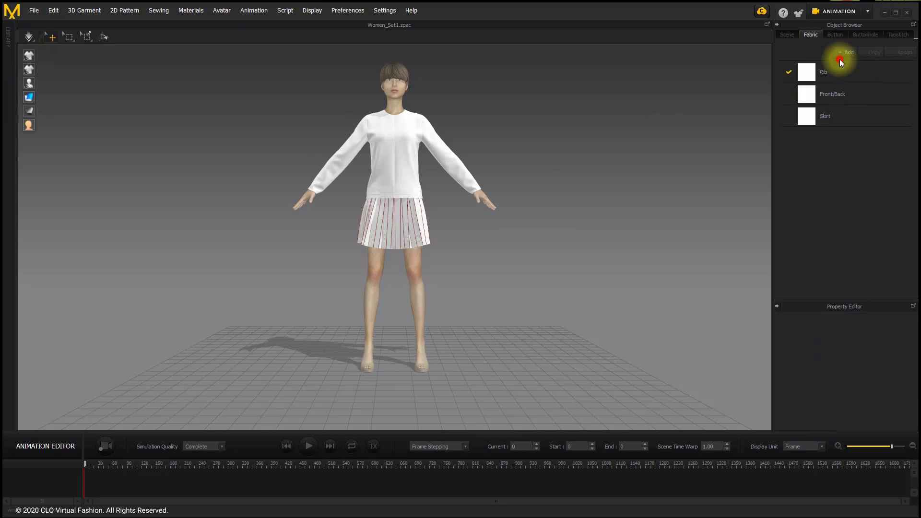
Zoom out the 2D pattern view and bring up the workspace mode list.
scroll(597, 203, "down", 3)
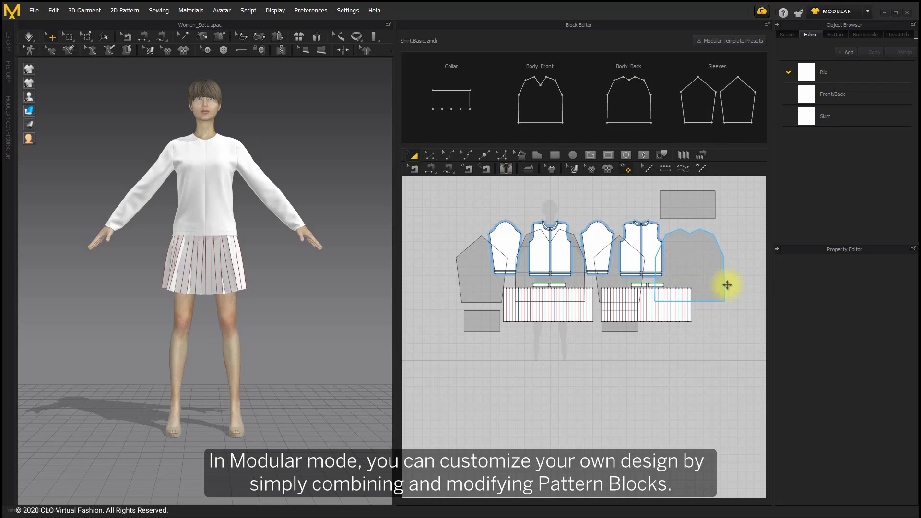
left_click(852, 12)
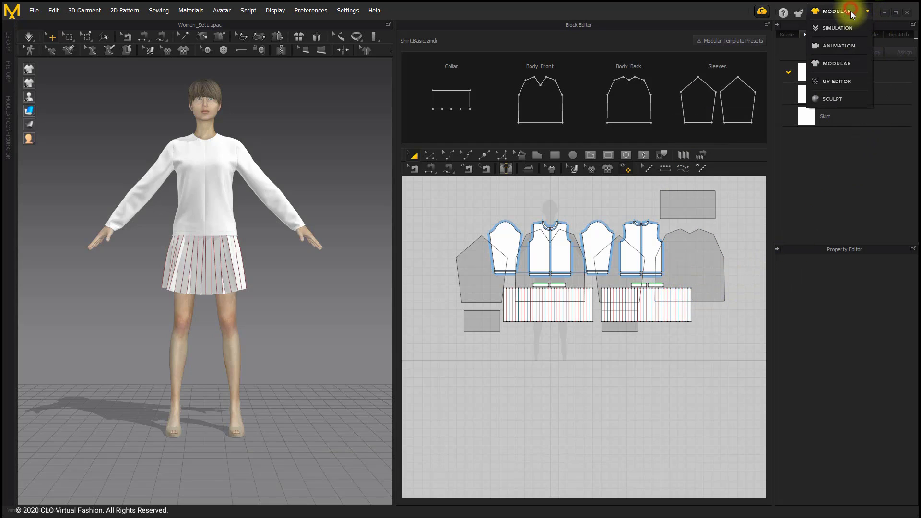
Enter UV Editor mode and move the skirt and sleeve UV pieces toward the grid's top.
left_click(848, 86)
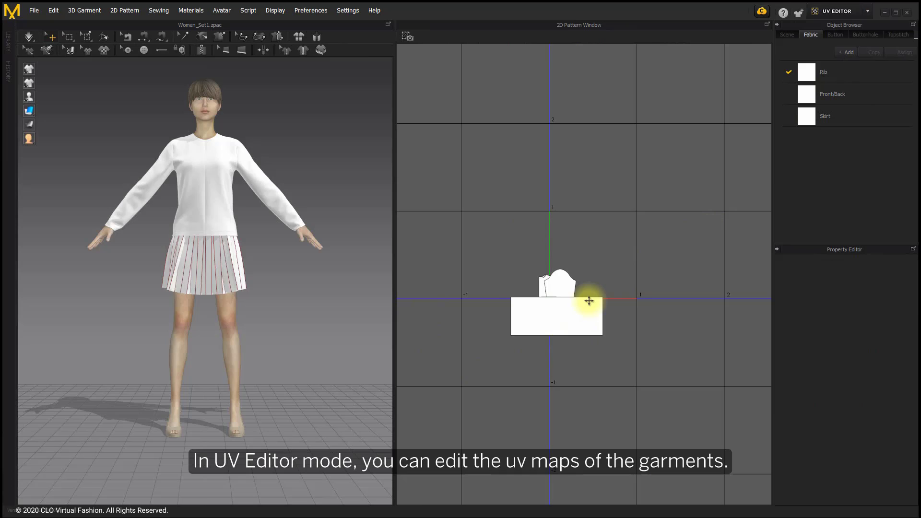
scroll(588, 300, "up", 2)
left_click_drag(552, 304, 599, 230)
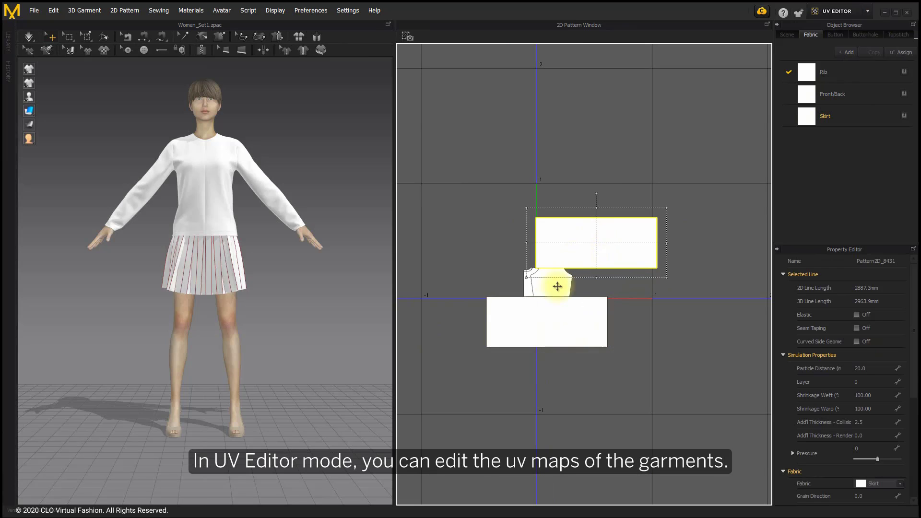
left_click_drag(557, 286, 596, 208)
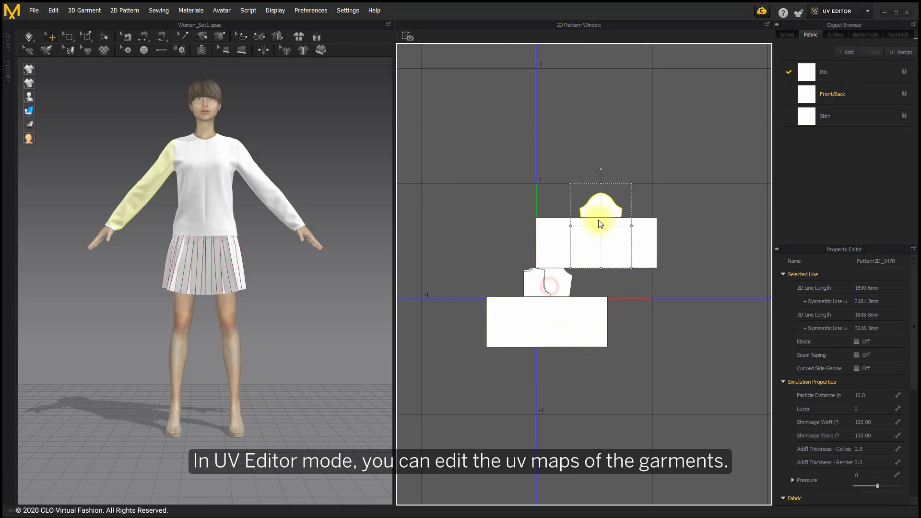
Apply Set UV from pattern alignment, then Fit UV to unified (0-1).
right_click(643, 201)
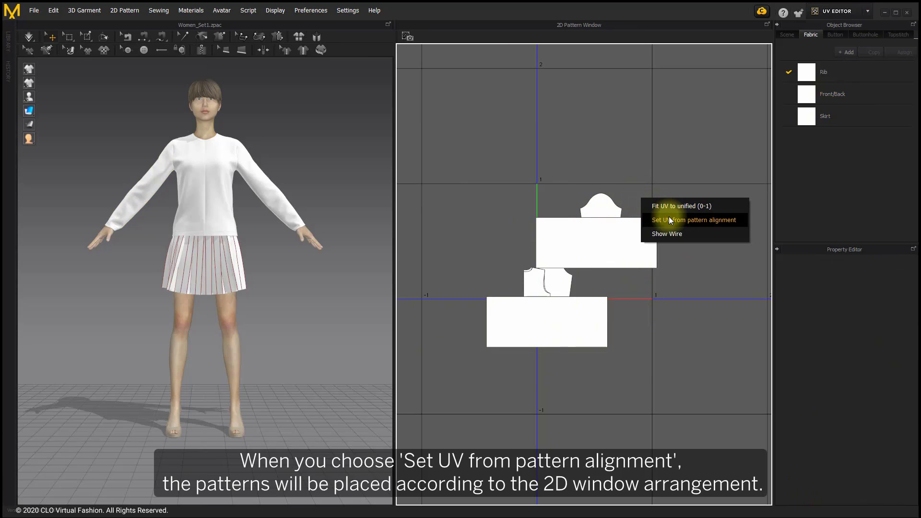
left_click(673, 221)
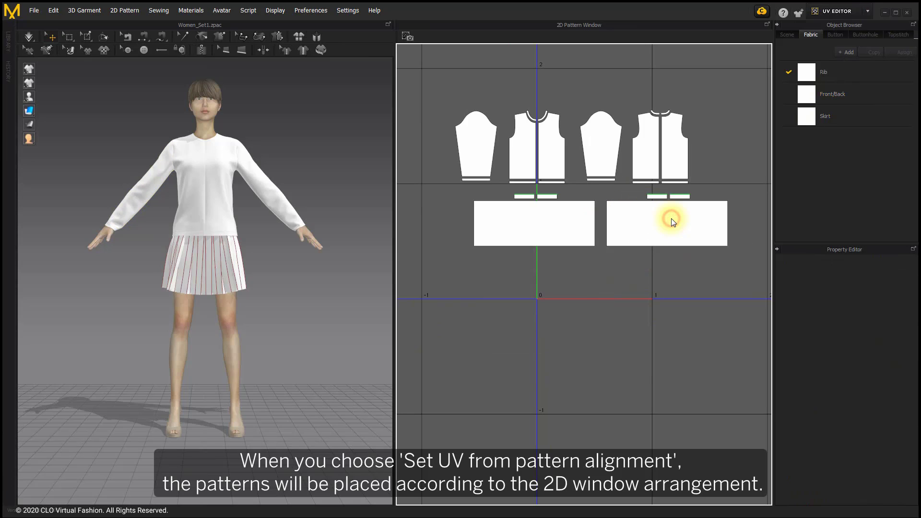
right_click(625, 269)
left_click(641, 276)
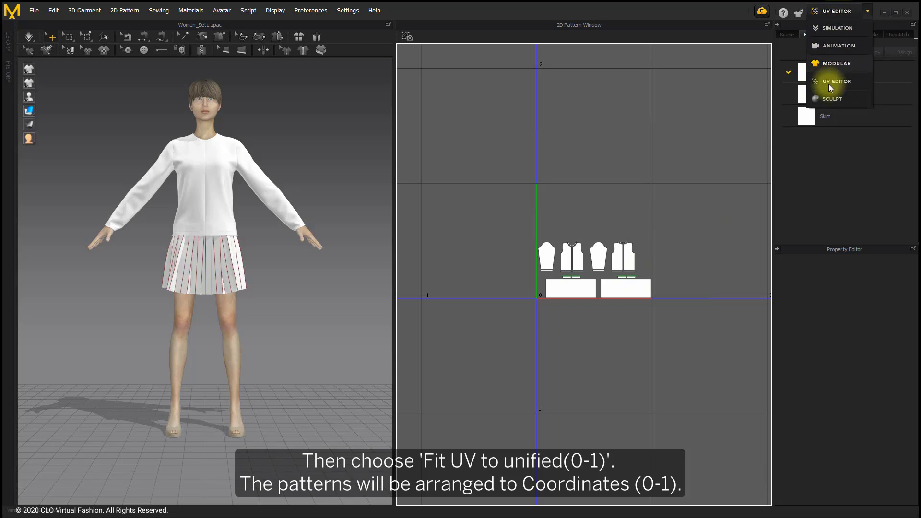
In Sculpt mode, brush the Smooth tool down the long-sleeve top's sleeve.
left_click(826, 100)
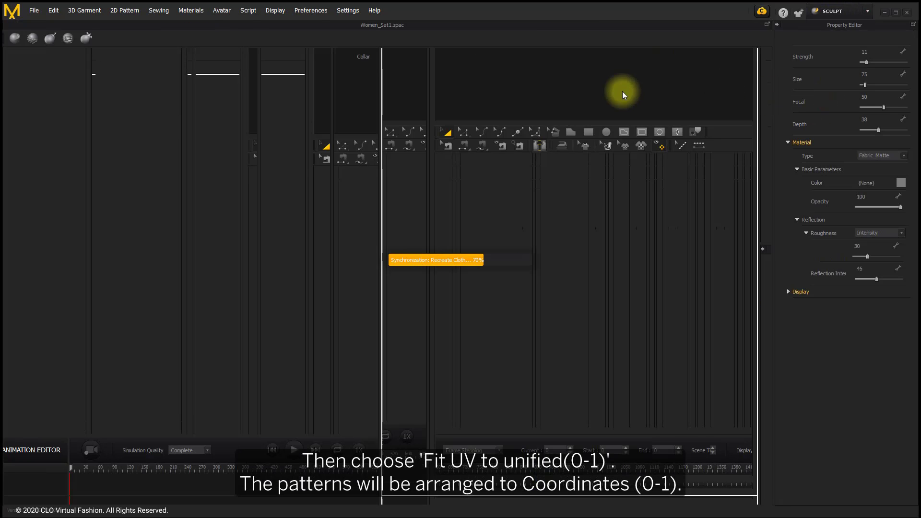
scroll(475, 225, "up", 8)
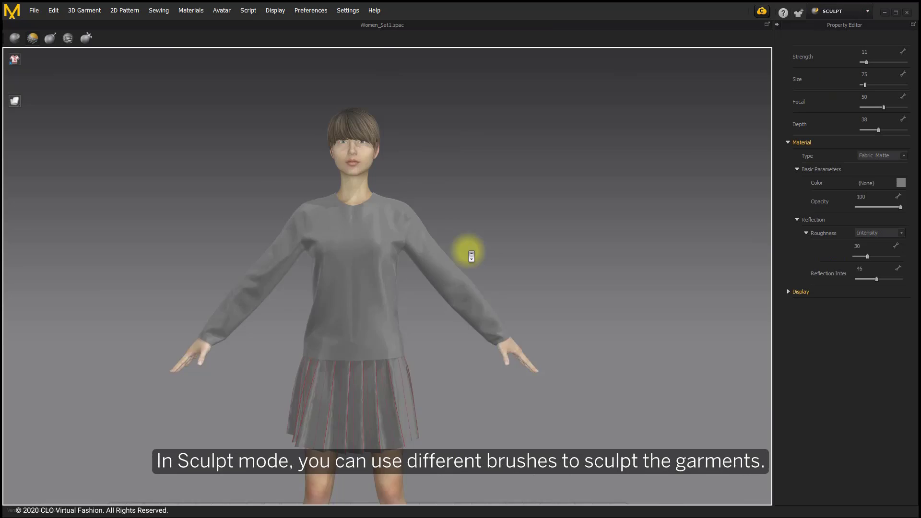
mouse_move(436, 154)
left_mouse_down()
mouse_move(497, 199)
mouse_move(578, 339)
left_mouse_up()
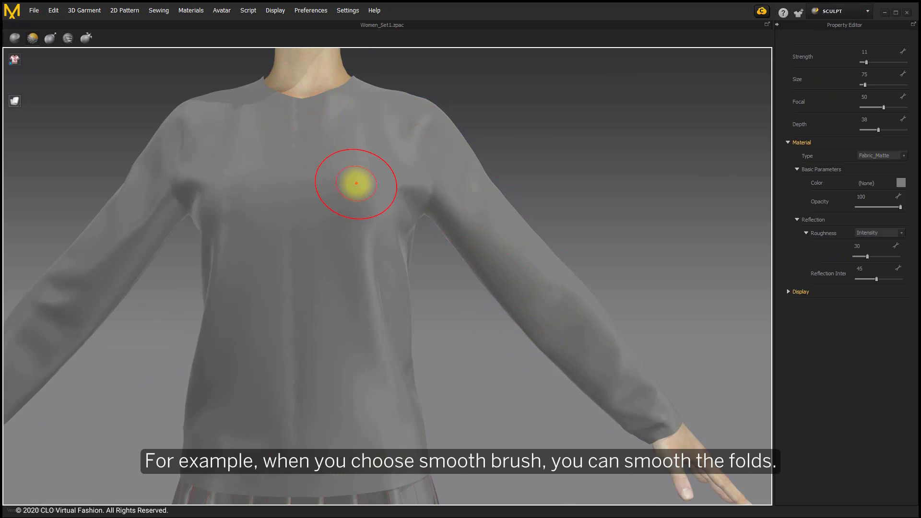
scroll(367, 217, "down", 4)
scroll(357, 184, "down", 3)
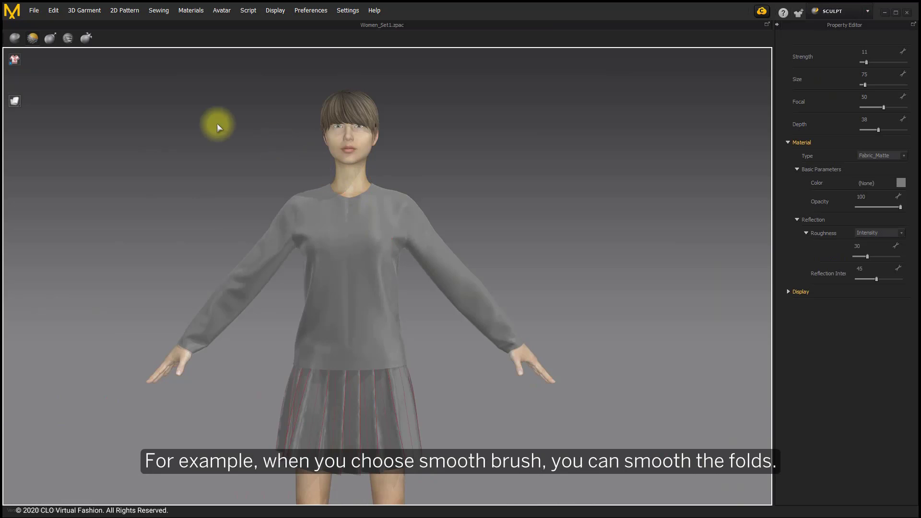